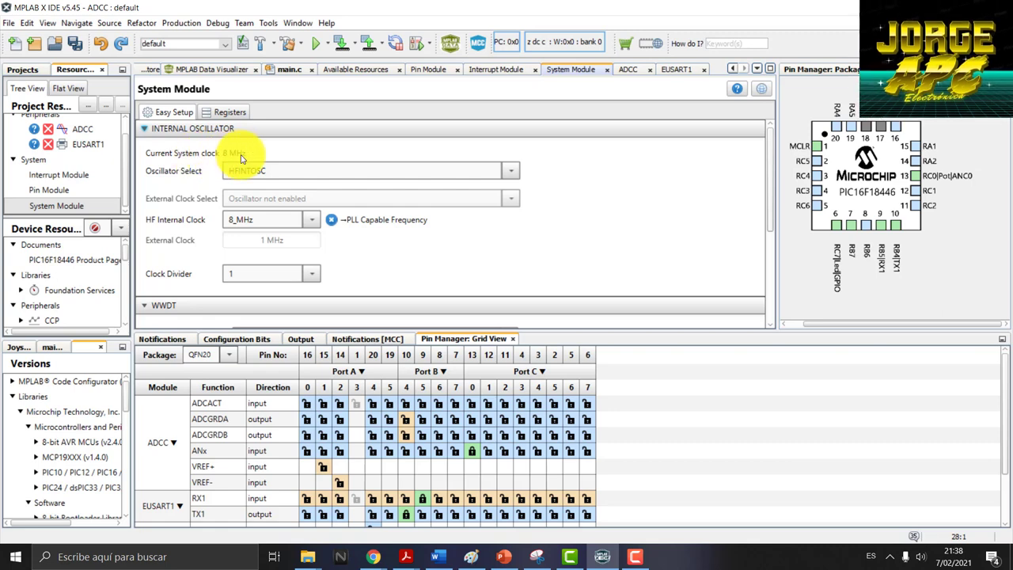
Step: Open the ADCC peripheral's settings, enlarge the configuration area and expand the Computation Feature section for review
click(79, 132)
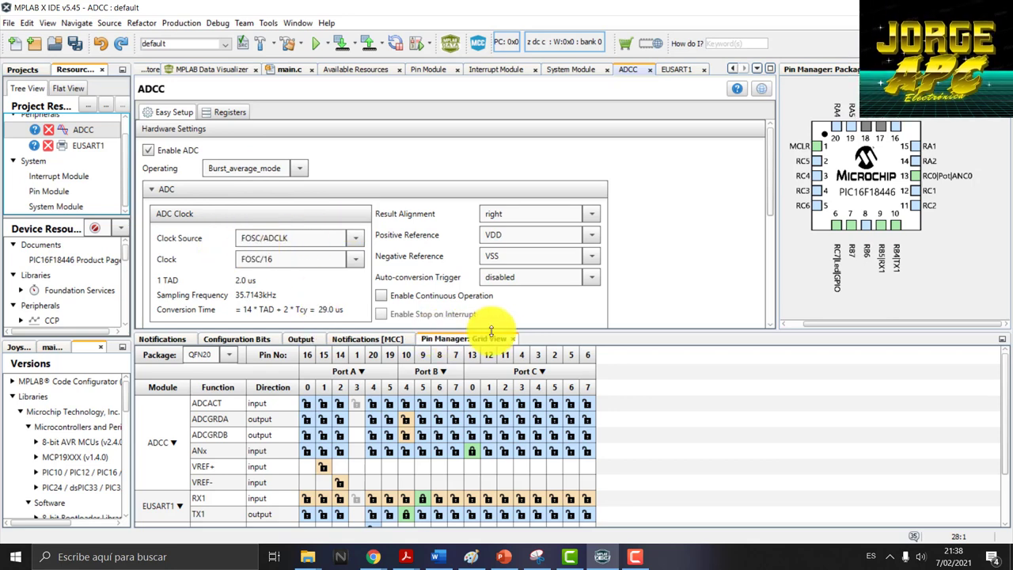
drag(496, 330, 498, 395)
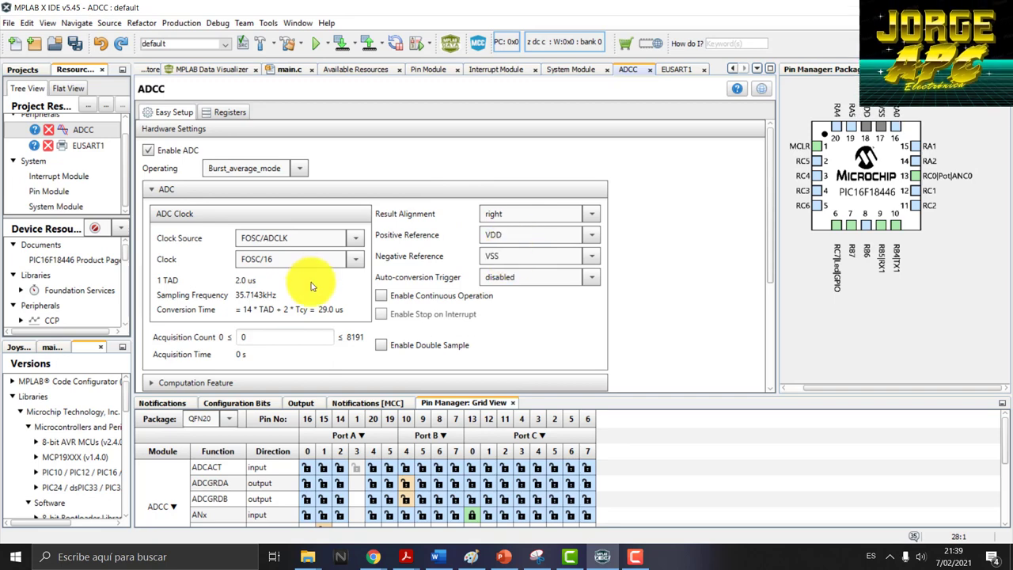
scroll(287, 301, down, 2)
scroll(284, 311, down, 1)
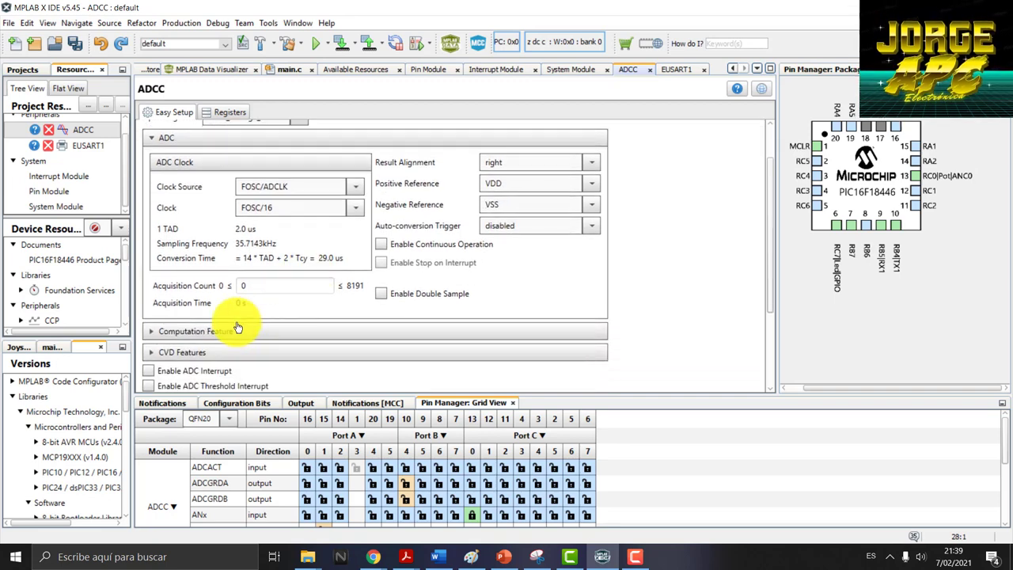
click(148, 333)
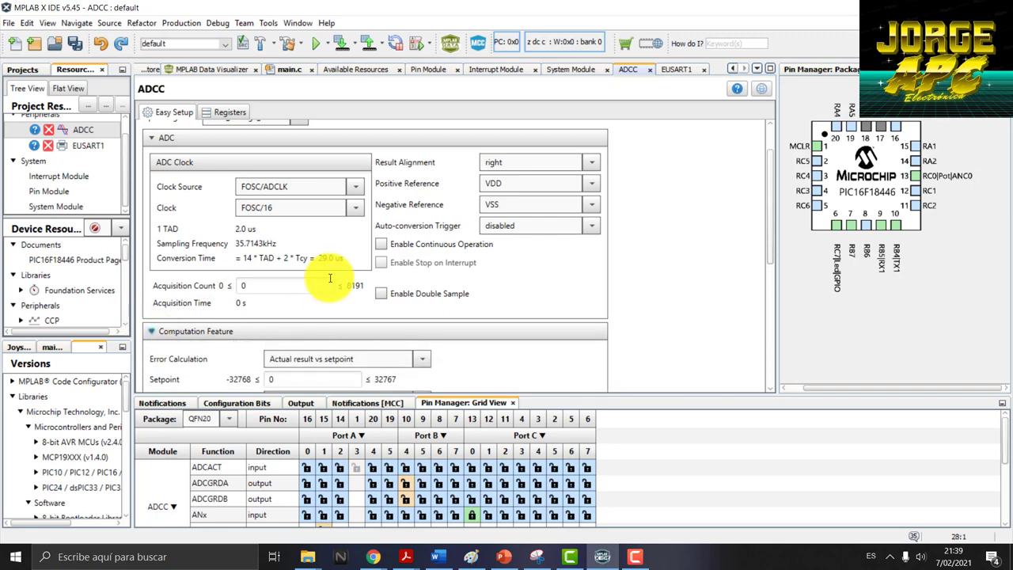
scroll(323, 200, up, 2)
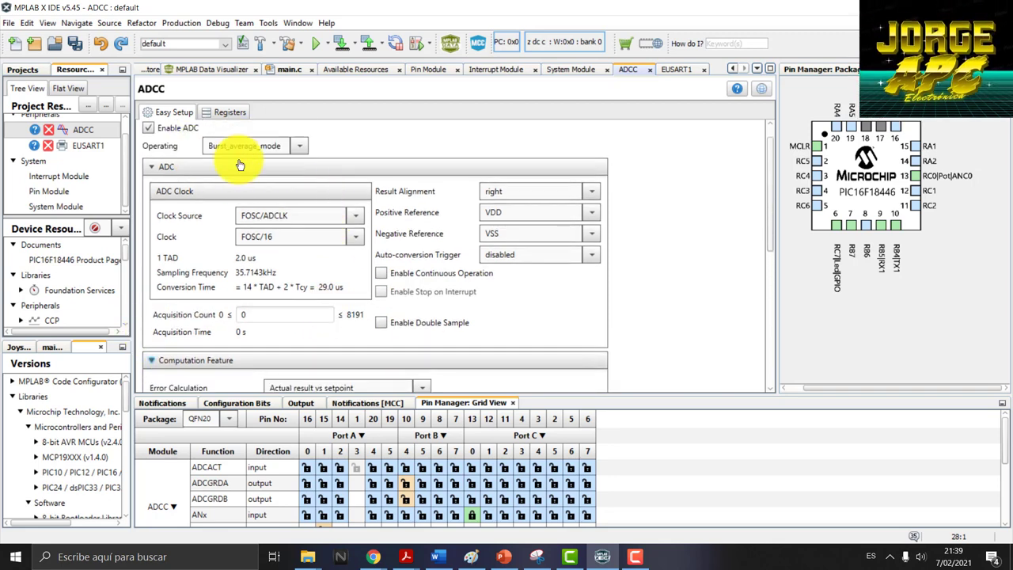
scroll(328, 251, down, 4)
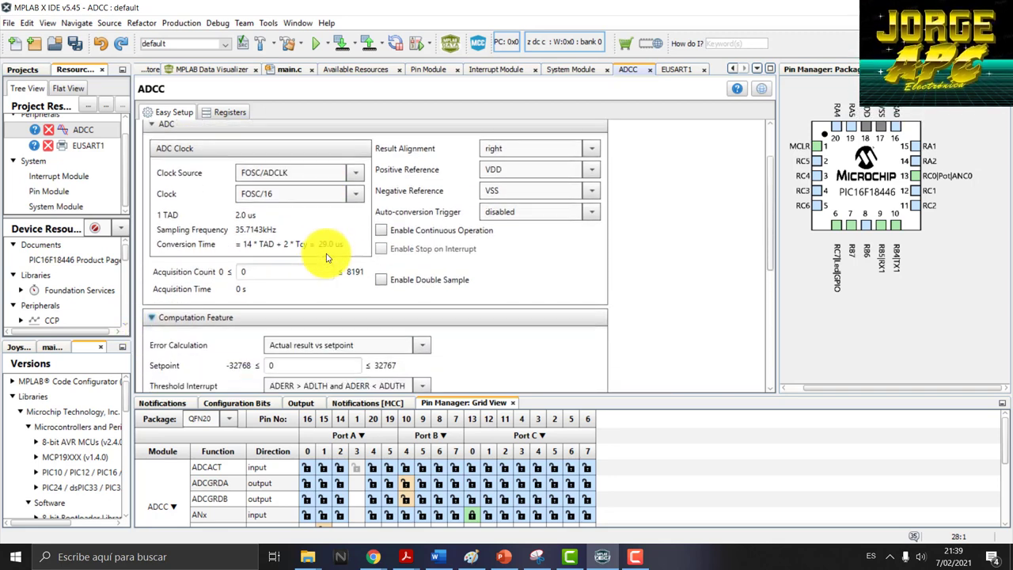
scroll(327, 257, down, 3)
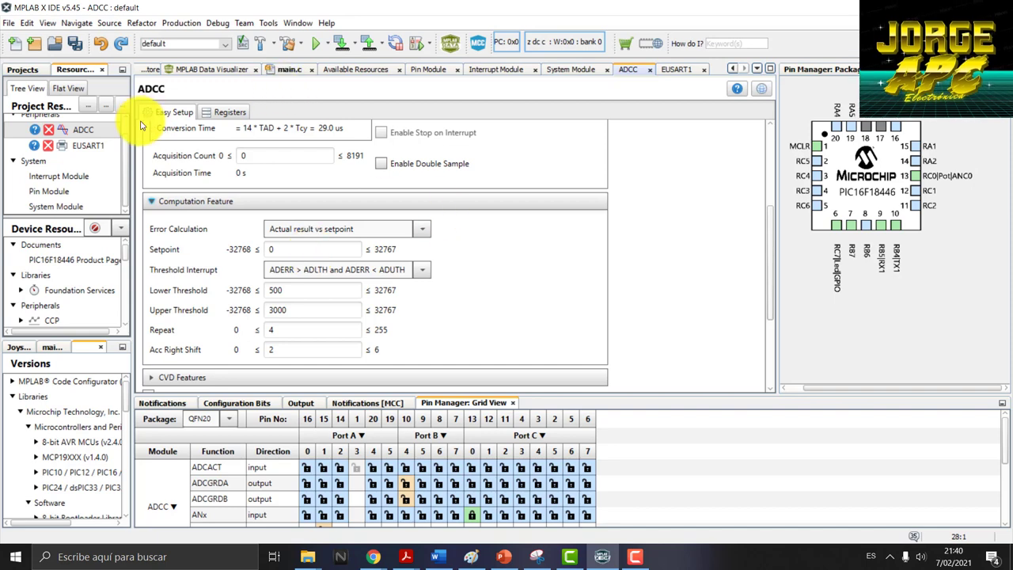
Step: Examine the ADCC acquisition count, setpoint, threshold interrupt condition, lower and upper thresholds, repeat and accumulator right shift settings
click(250, 155)
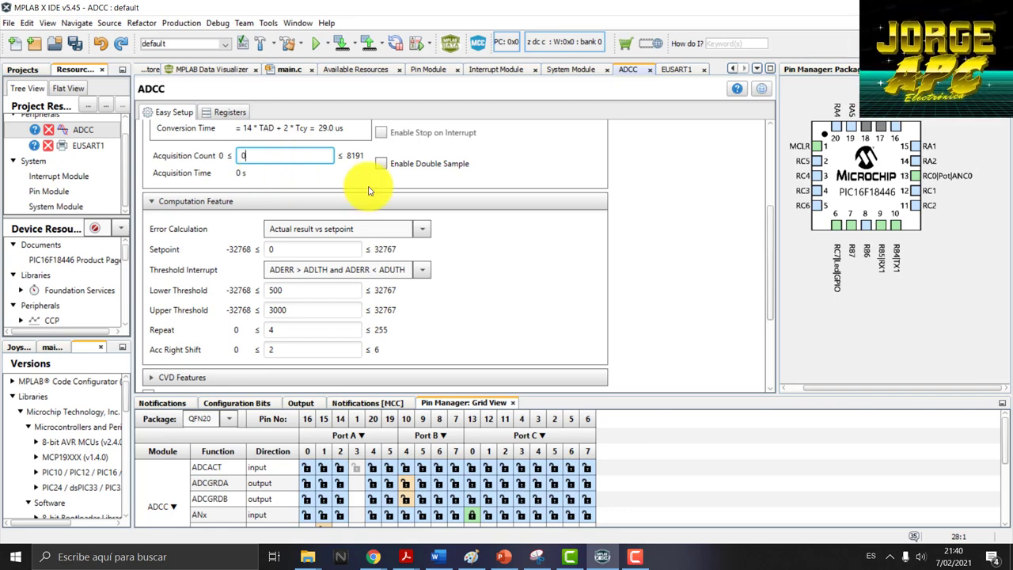
click(278, 248)
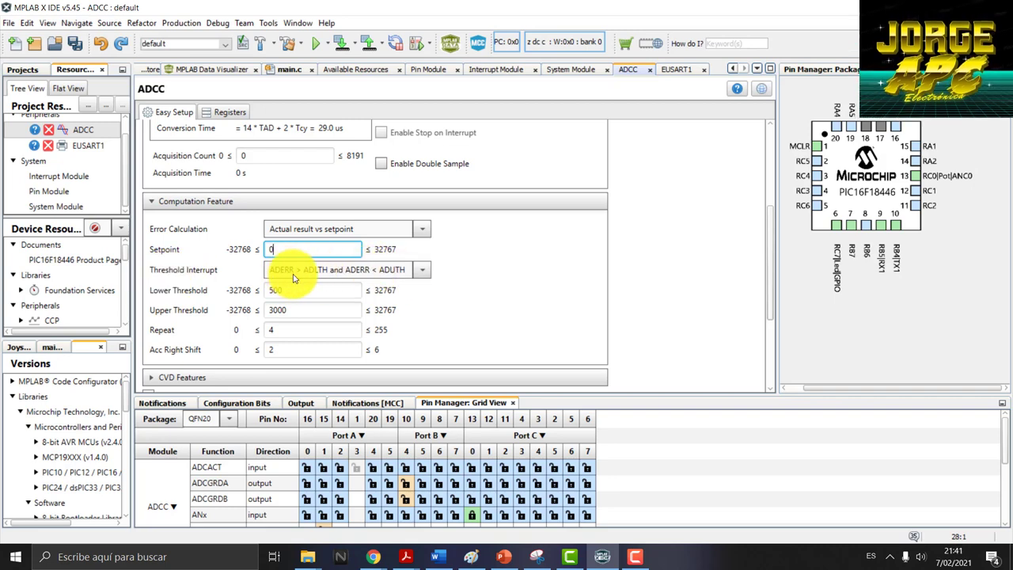
click(423, 269)
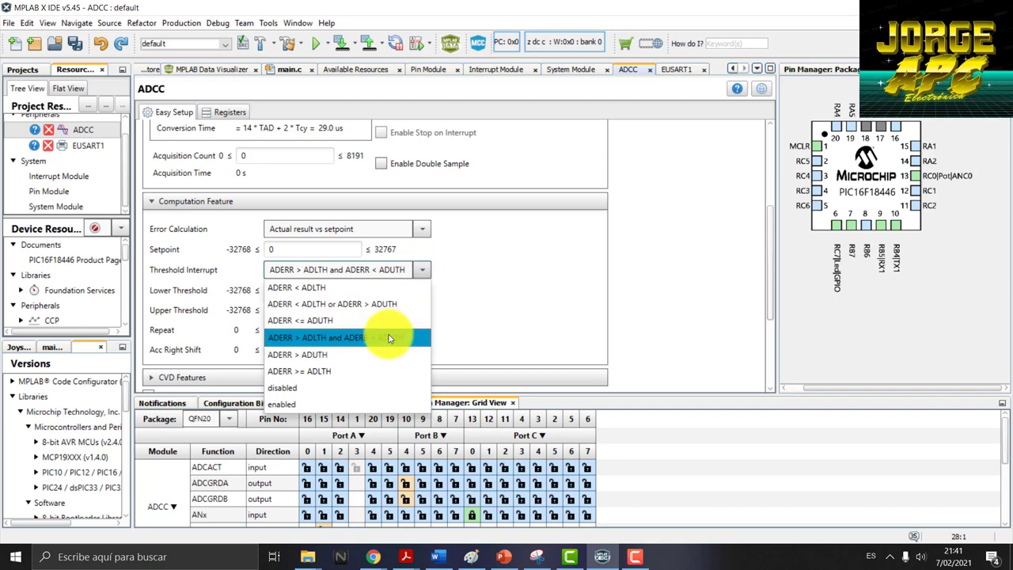
click(389, 338)
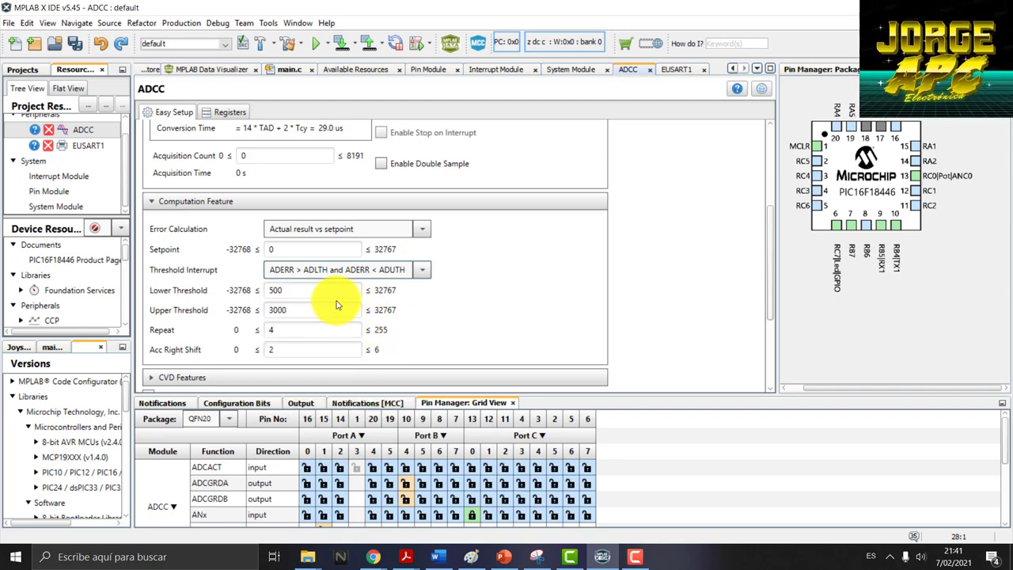
click(311, 293)
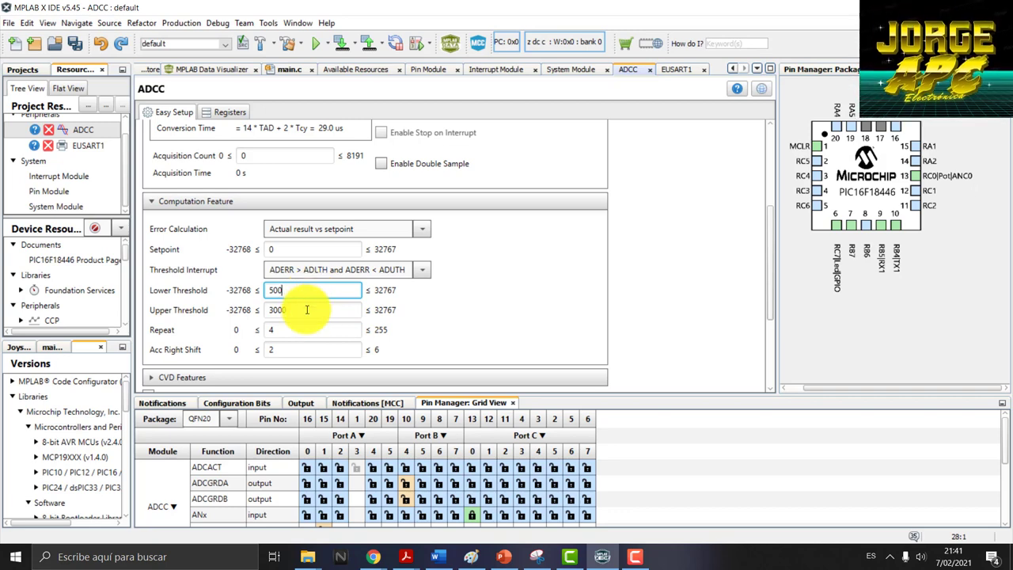
click(307, 310)
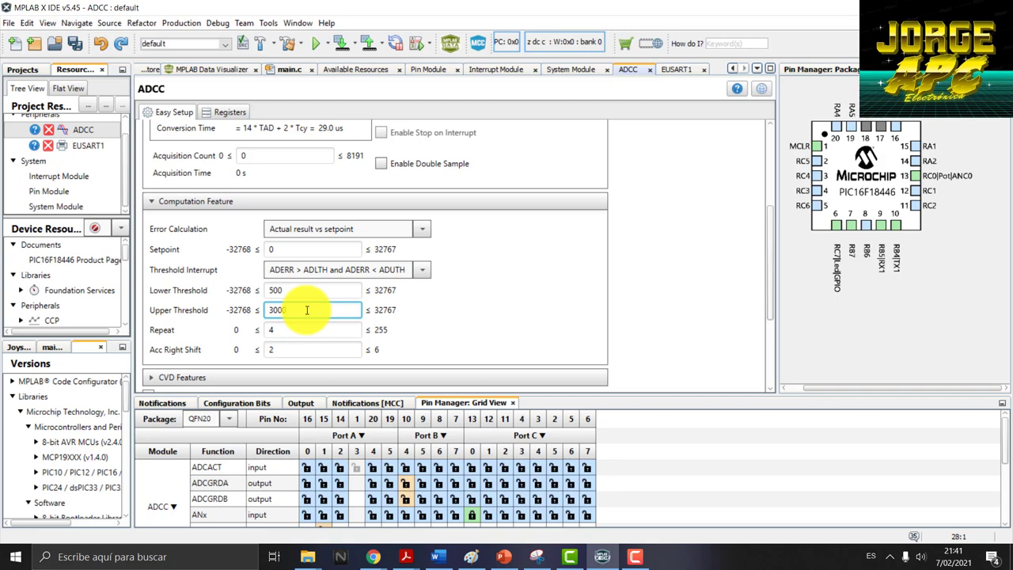
click(299, 335)
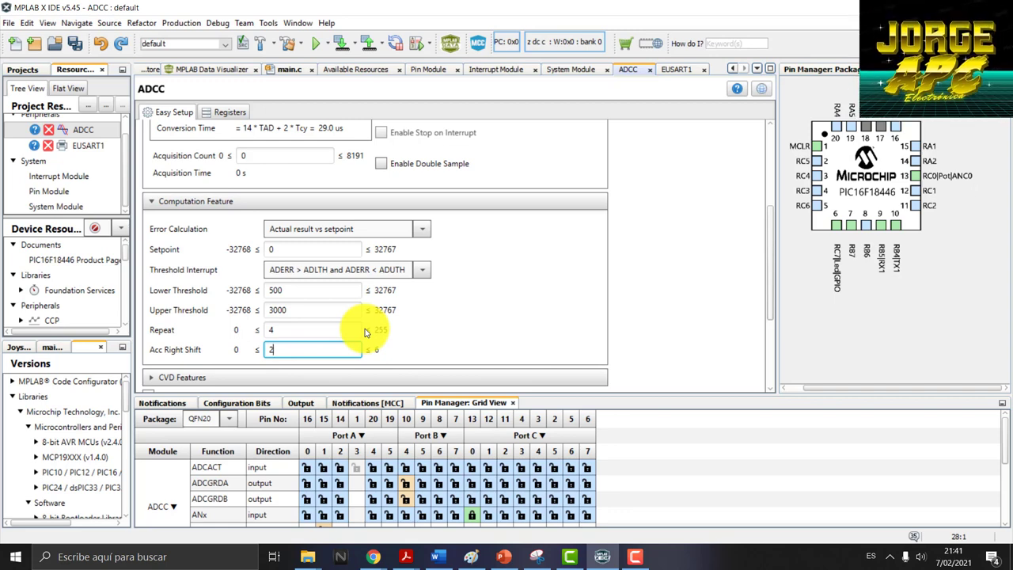
click(310, 330)
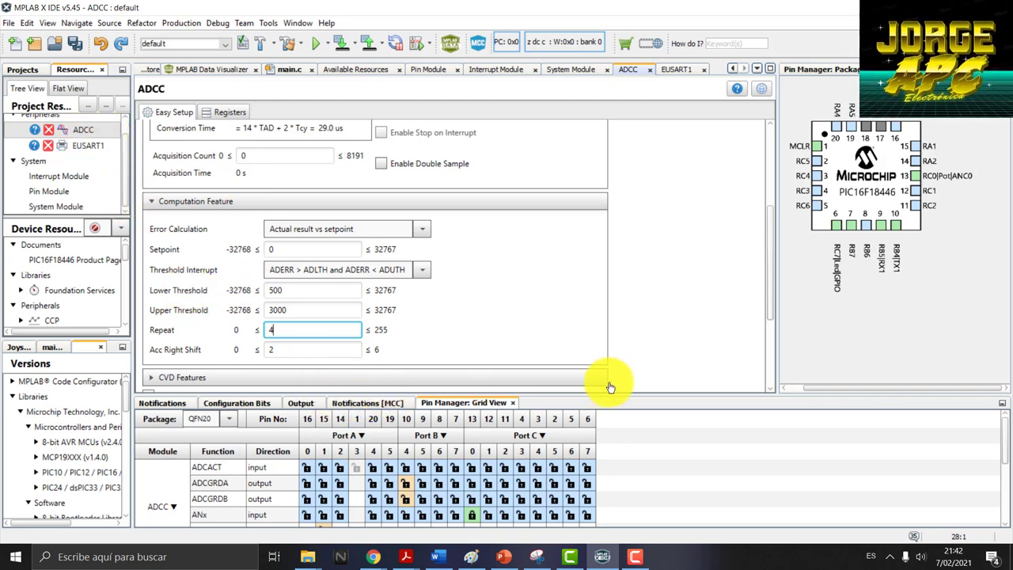
Step: Check the ADCC analog input assignment in the pin grid, and review the EUSART1 settings together with its RX1 pin
drag(621, 391, 609, 231)
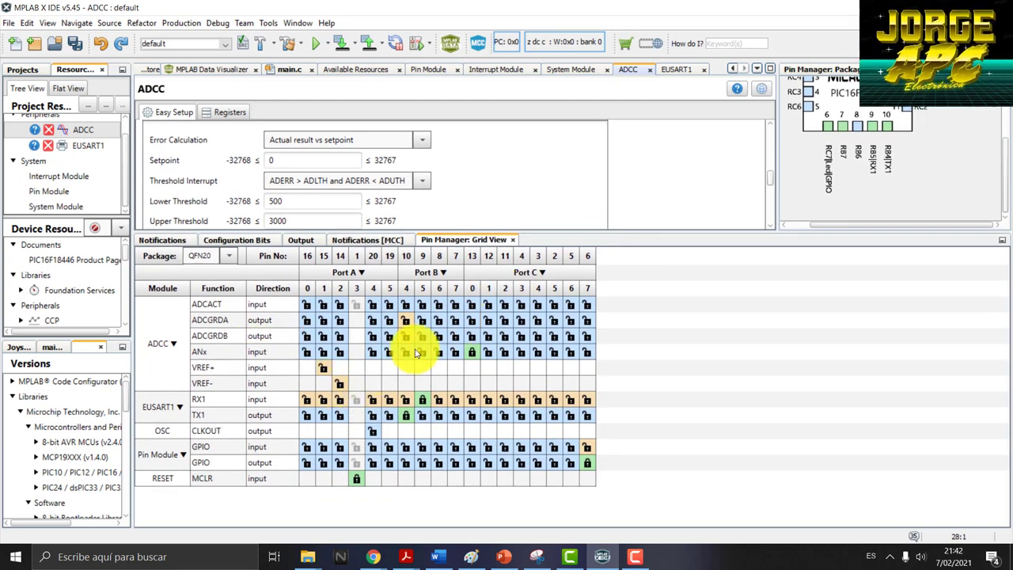
click(470, 352)
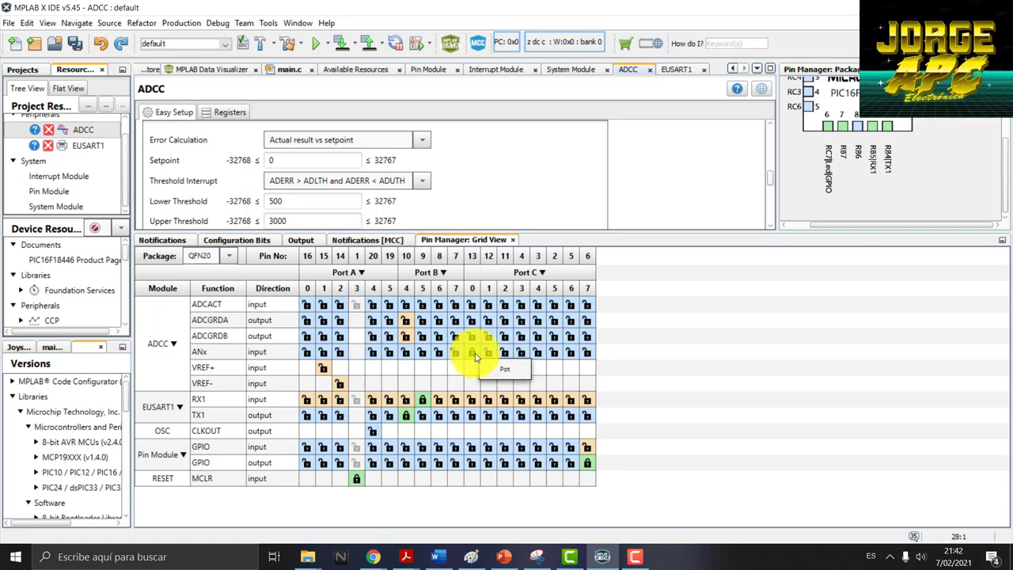
click(80, 152)
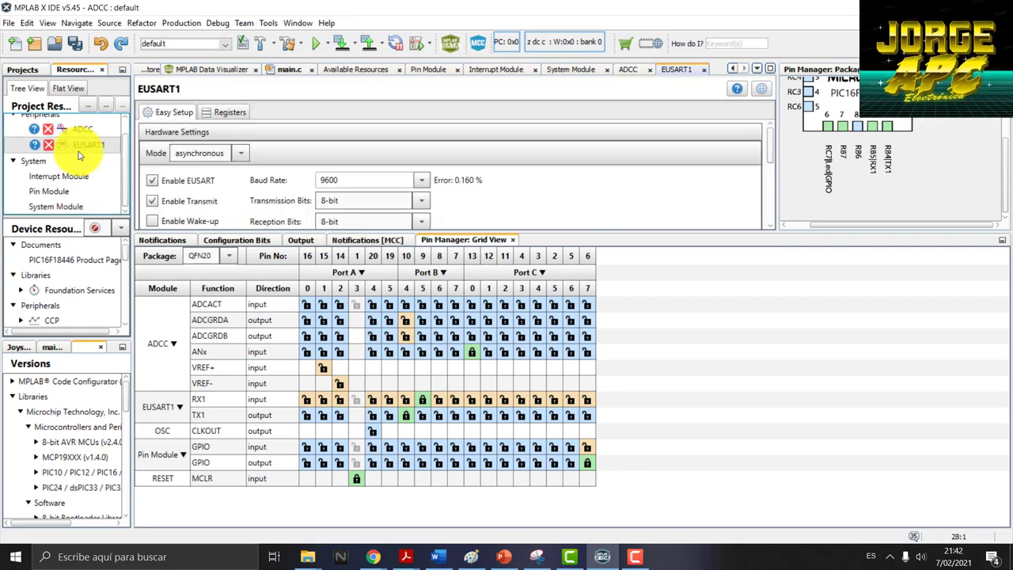
drag(633, 233, 639, 304)
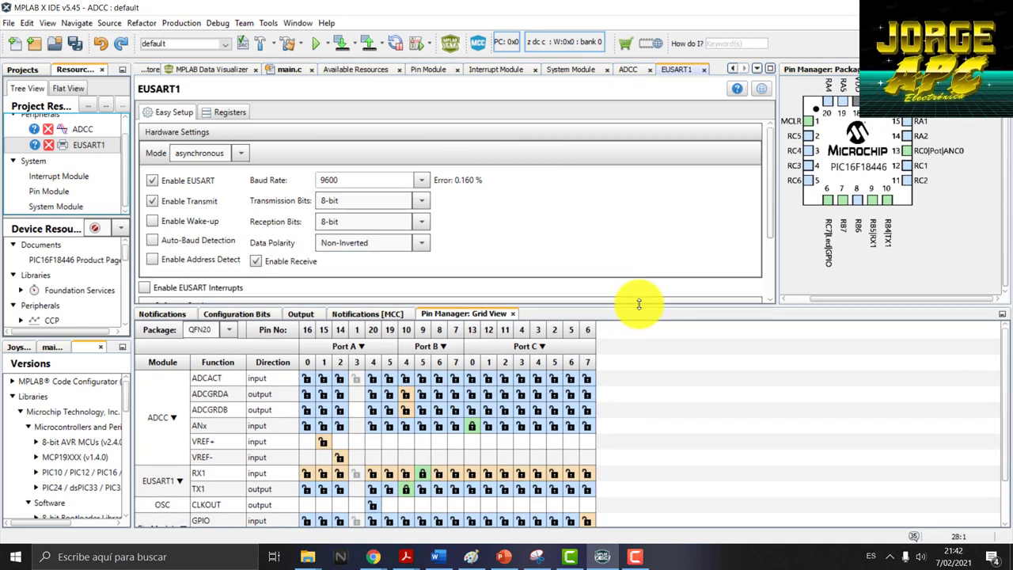
click(422, 474)
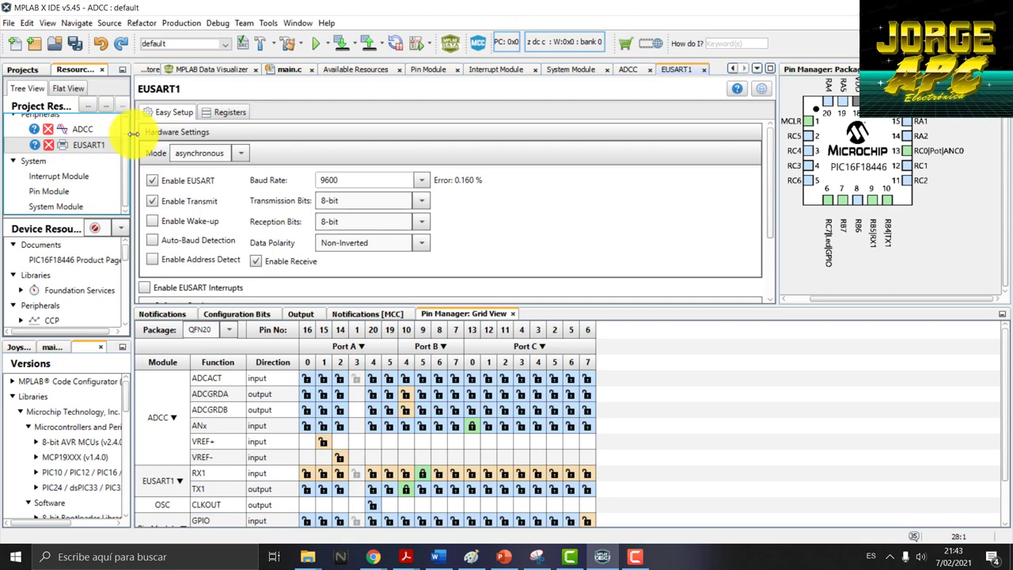
Step: Close MPLAB Code Configurator and save its configuration for the ADCC project
drag(133, 133, 237, 130)
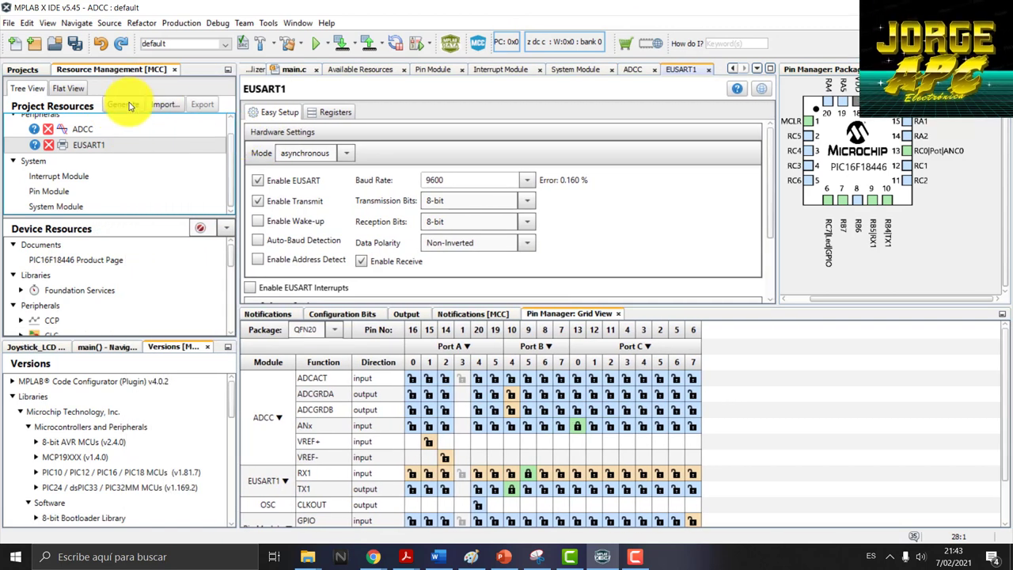
click(477, 41)
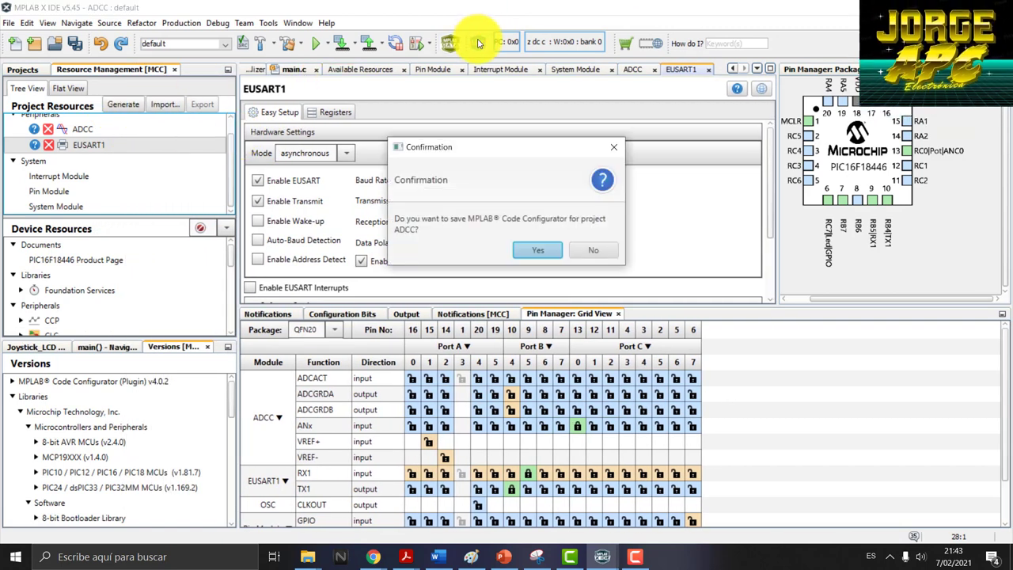
key(Return)
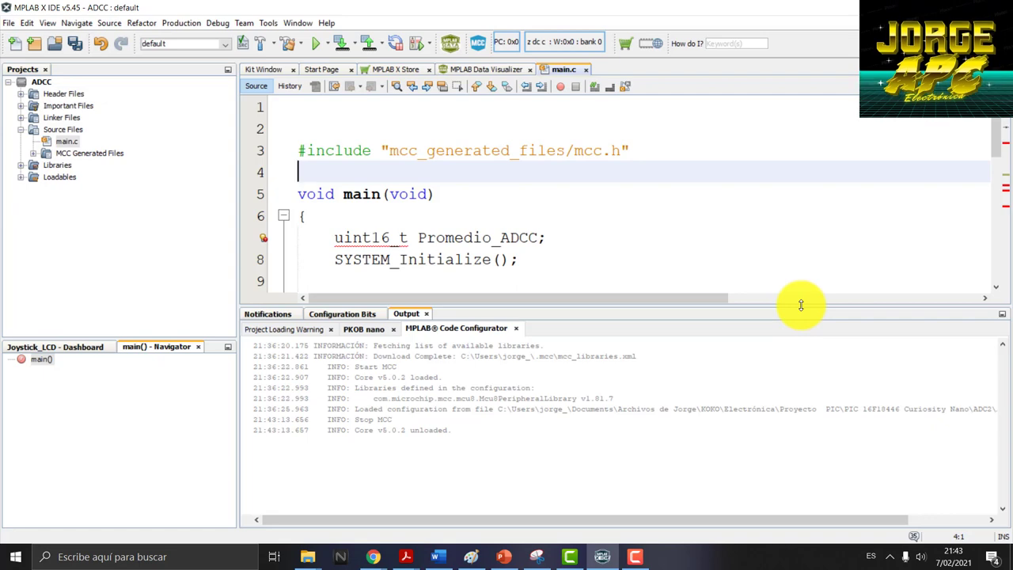
Step: Enlarge the code editor and look through the whole main.c program
drag(799, 304, 822, 489)
scroll(699, 265, down, 5)
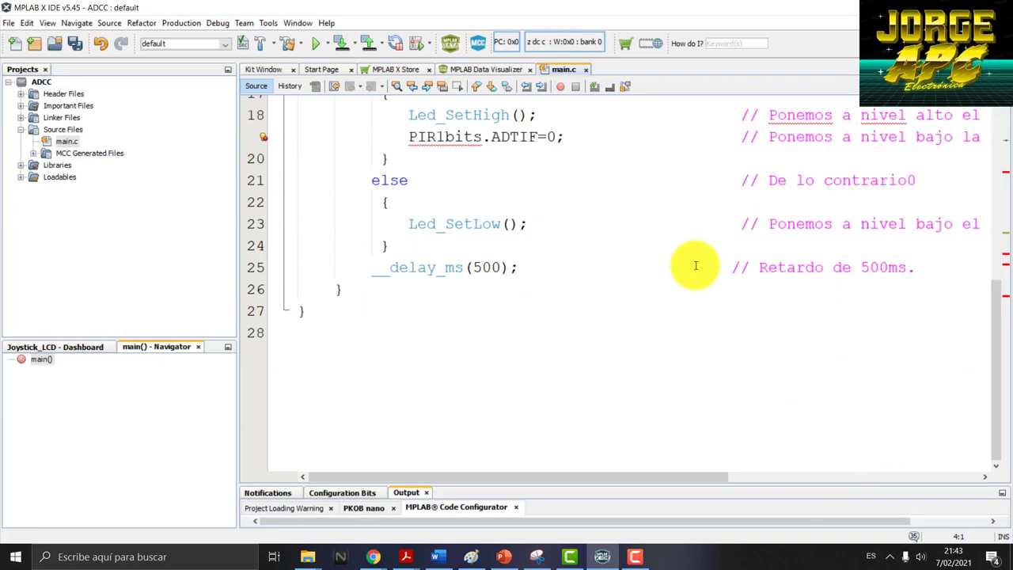
scroll(694, 266, up, 4)
scroll(695, 267, up, 2)
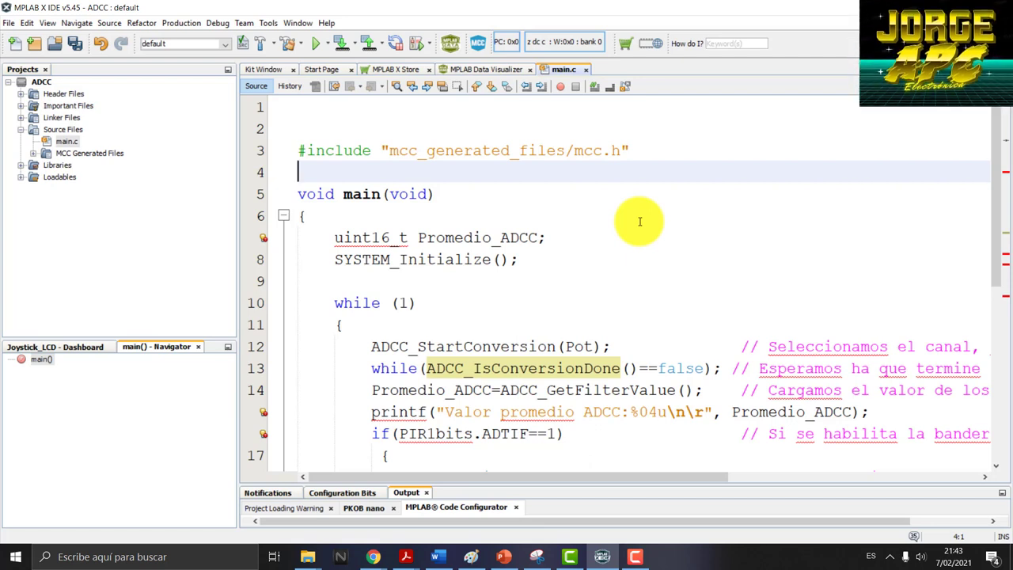
scroll(622, 249, down, 3)
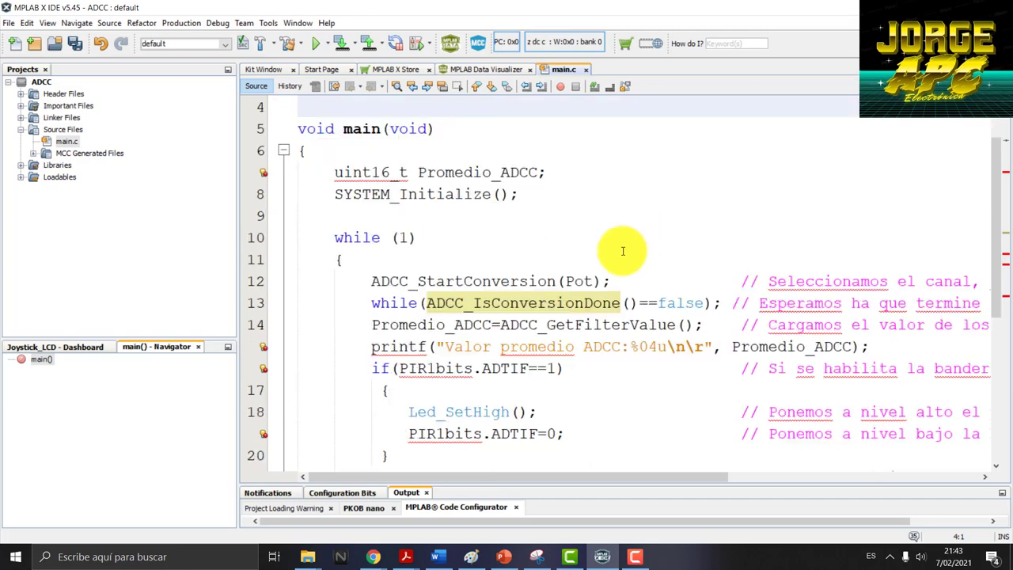
scroll(632, 253, up, 3)
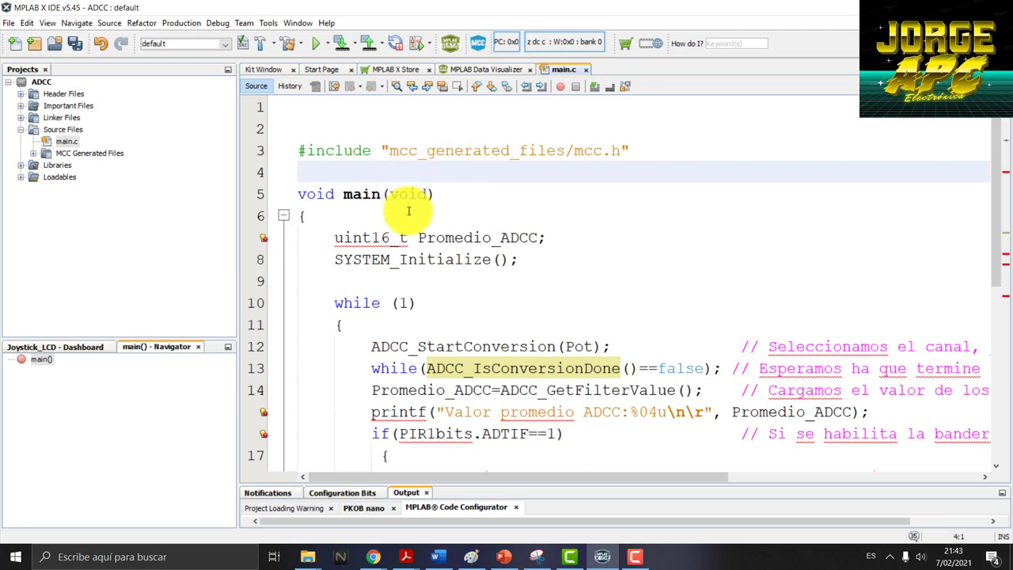
Step: Examine the Promedio_ADCC variable declaration, the SYSTEM_Initialize call and the while loop in main.c
click(427, 237)
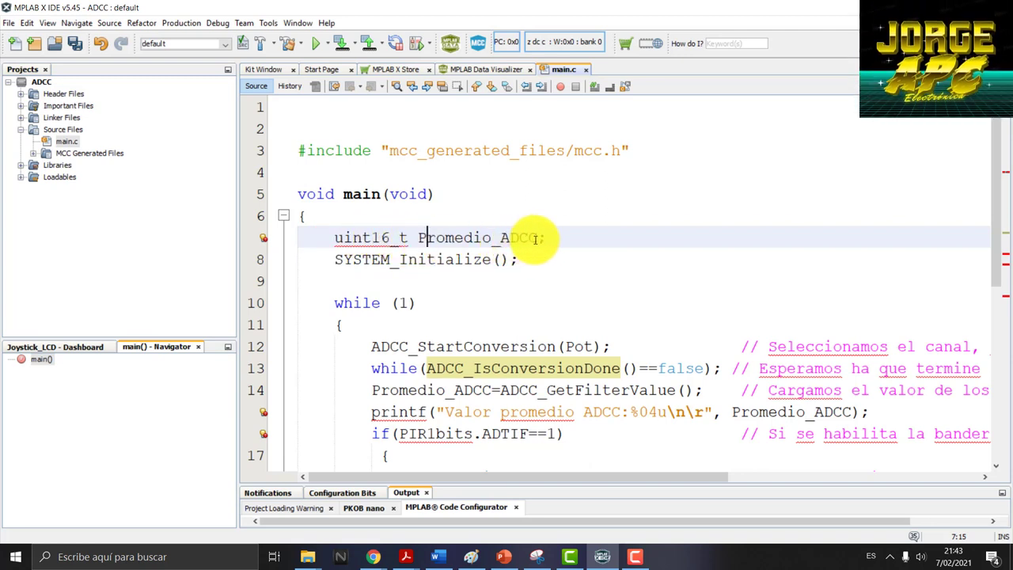
click(388, 261)
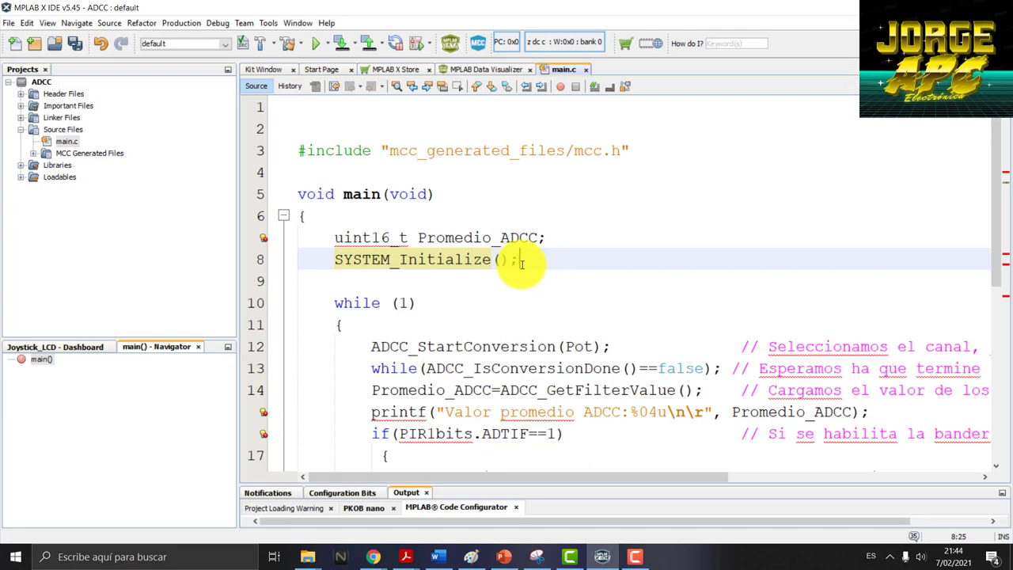
scroll(468, 310, down, 3)
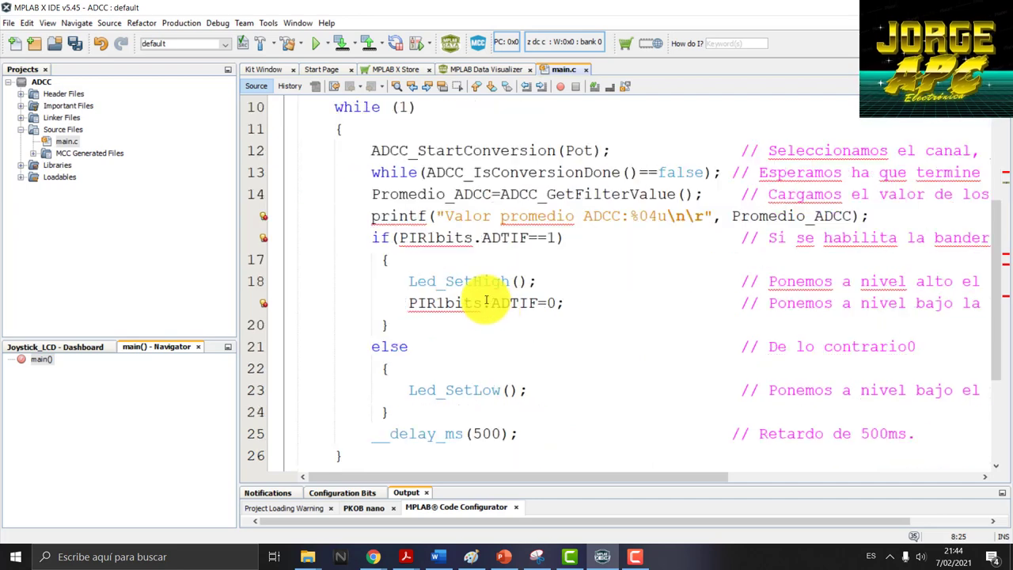
scroll(443, 261, up, 1)
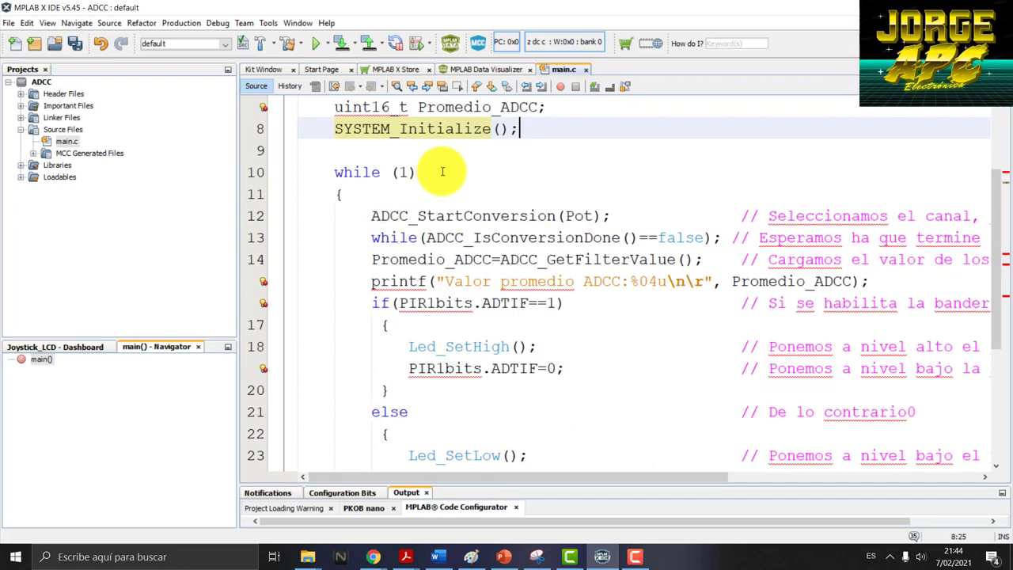